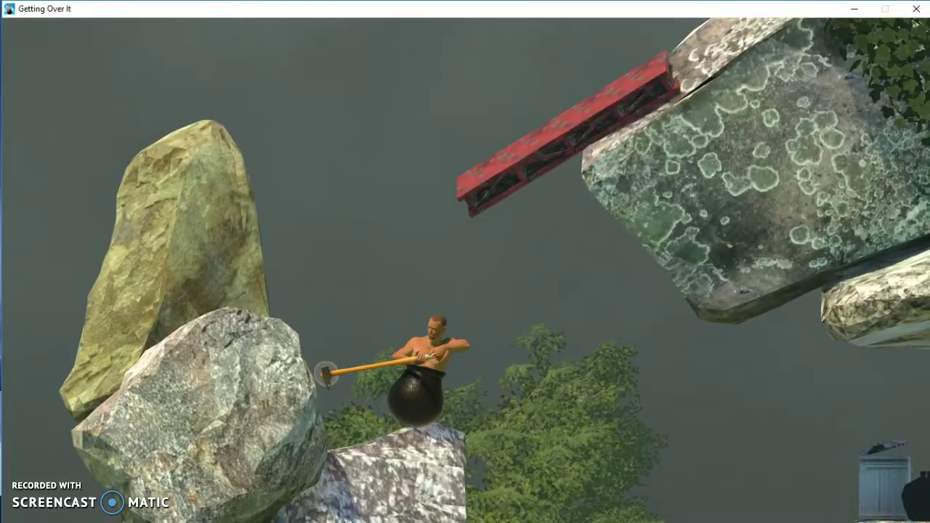
Open the pause menu with Escape, then choose Resume to continue climbing.
key(Escape)
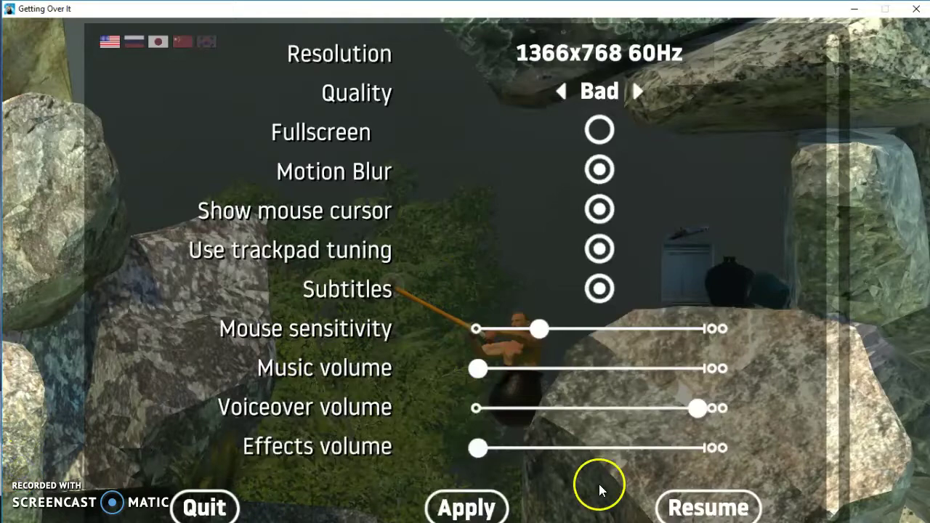
click(703, 509)
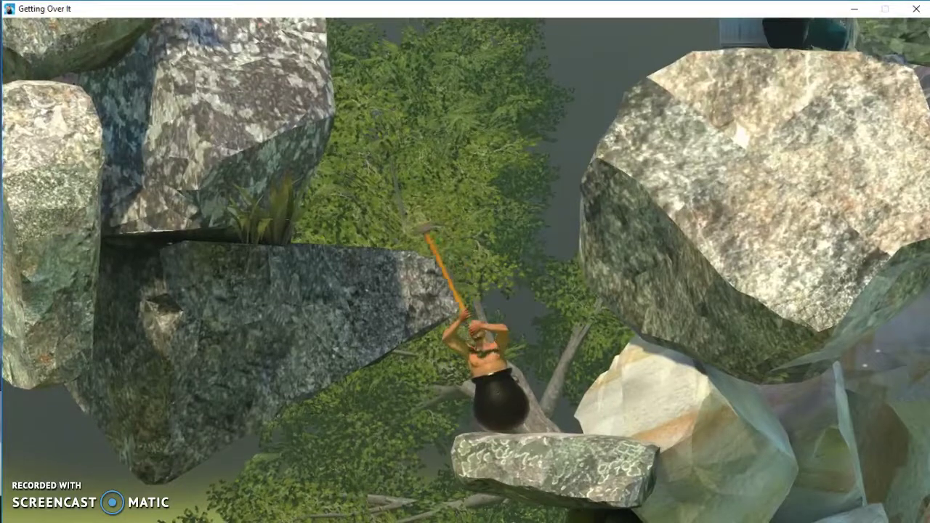
Swing the hammer upward, plant it below the cauldron, and vault left off the rock.
mouse_move(465, 261)
mouse_down()
mouse_move(364, 305)
mouse_move(596, 374)
mouse_move(473, 320)
mouse_move(465, 218)
mouse_up()
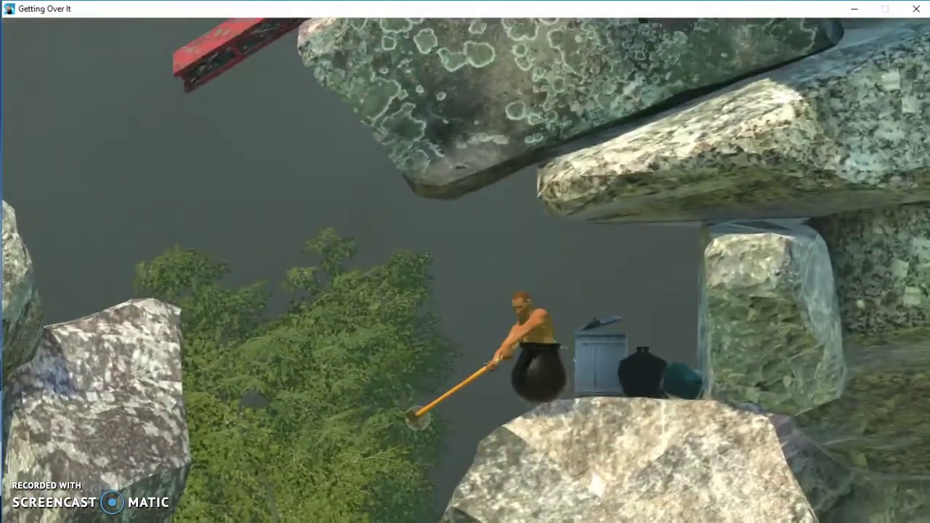
drag(473, 364, 524, 349)
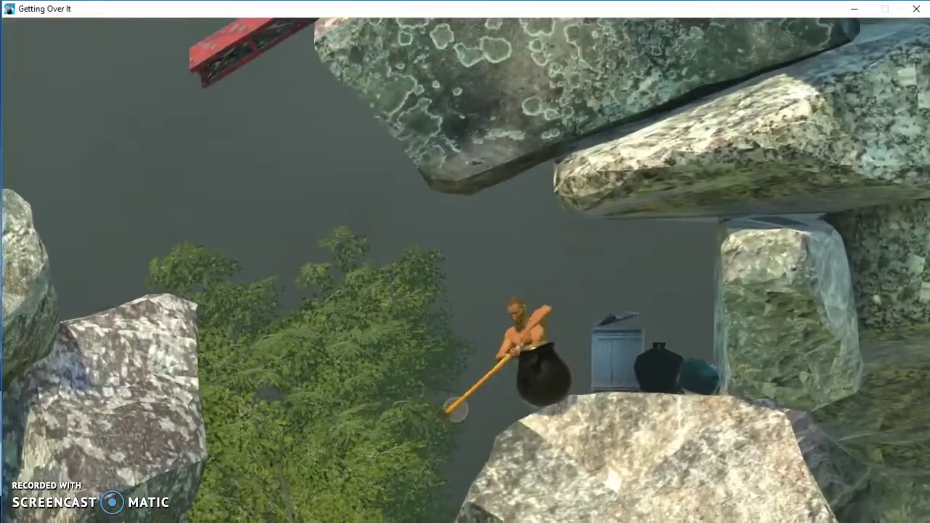
drag(494, 400, 538, 392)
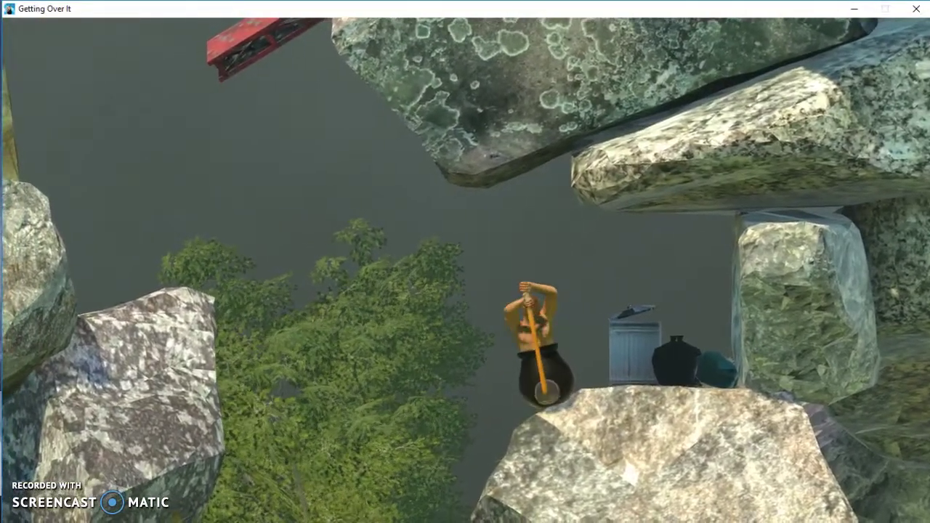
drag(531, 341, 407, 290)
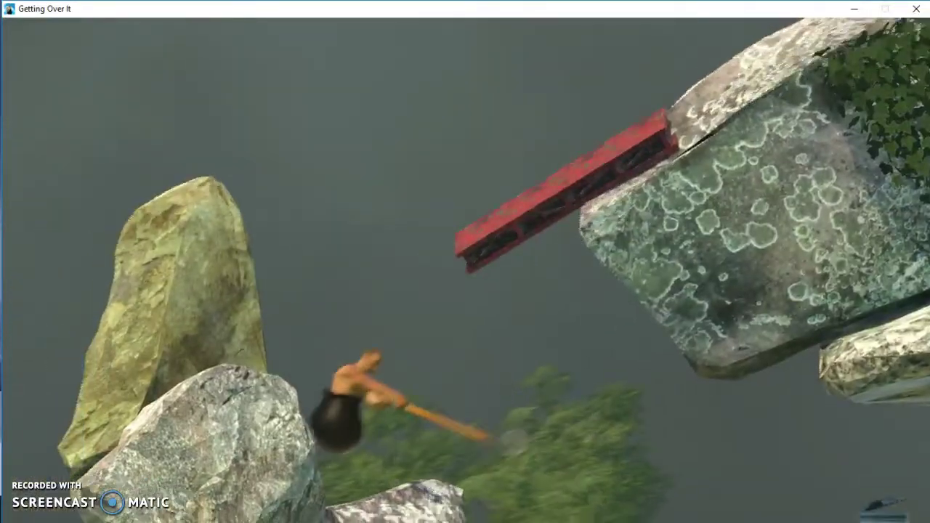
Haul up the boulders to the blue-door house, then pause and resume the game.
mouse_move(407, 291)
mouse_down()
mouse_move(436, 204)
mouse_move(416, 225)
mouse_up()
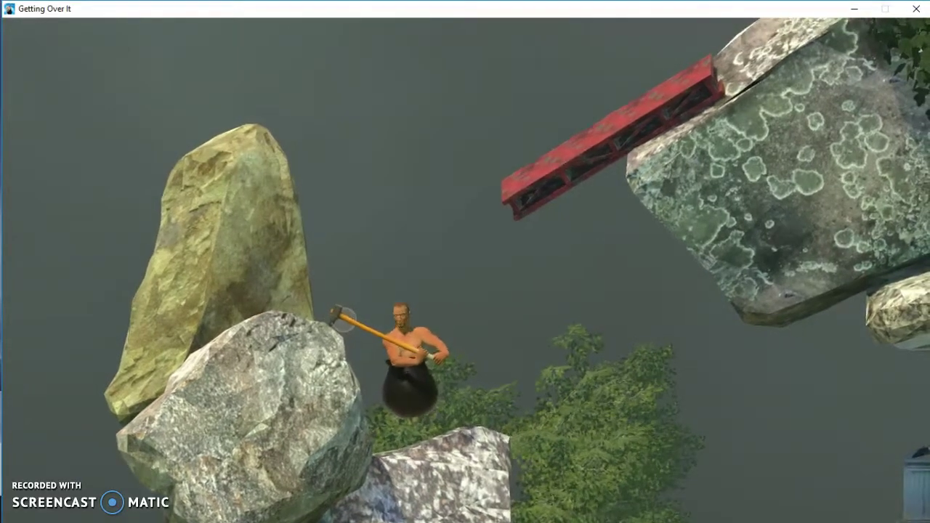
mouse_move(363, 291)
mouse_down()
mouse_move(385, 291)
mouse_move(334, 385)
mouse_move(320, 298)
mouse_move(327, 218)
mouse_move(291, 320)
mouse_move(407, 276)
mouse_up()
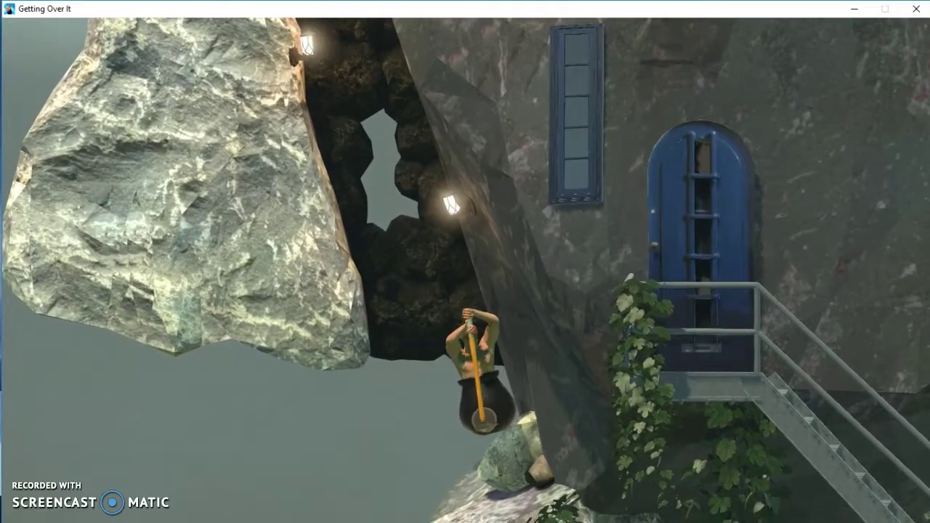
key(Escape)
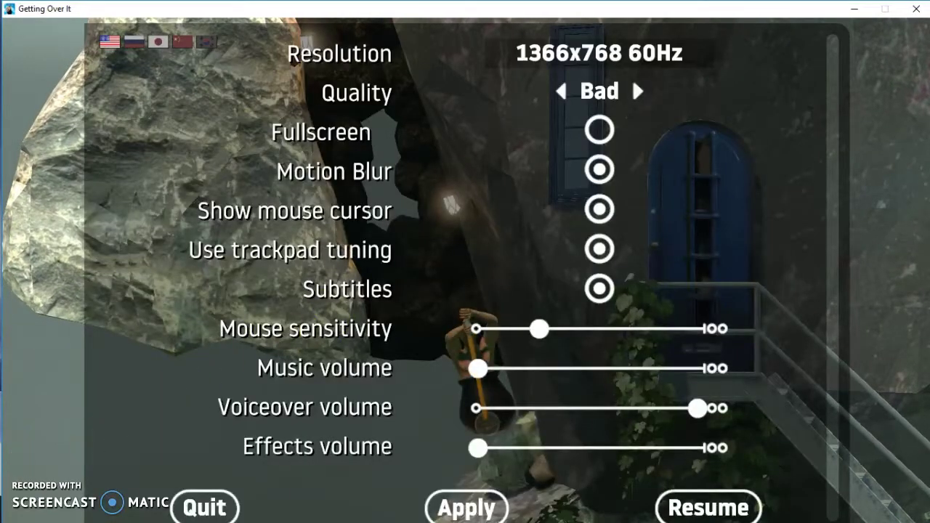
click(725, 502)
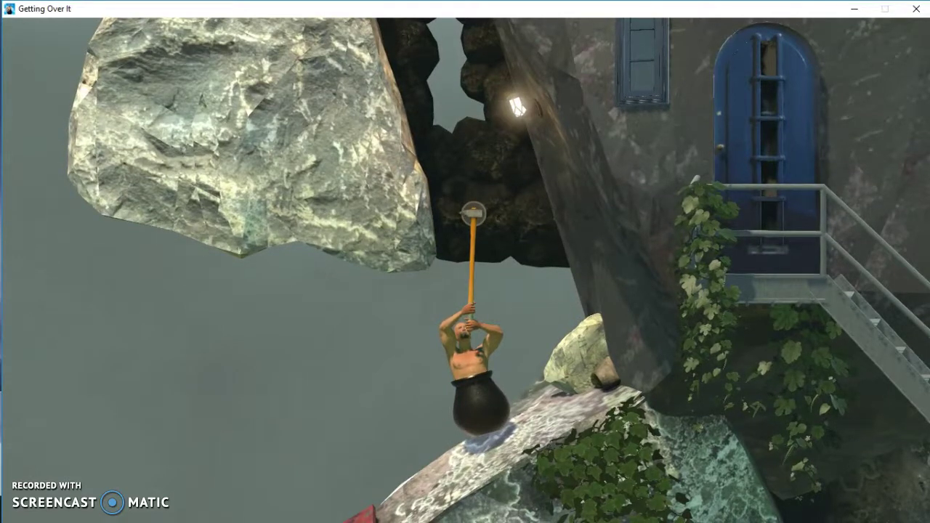
Pause on the ledge below the overhanging boulder to show the settings menu.
key(Escape)
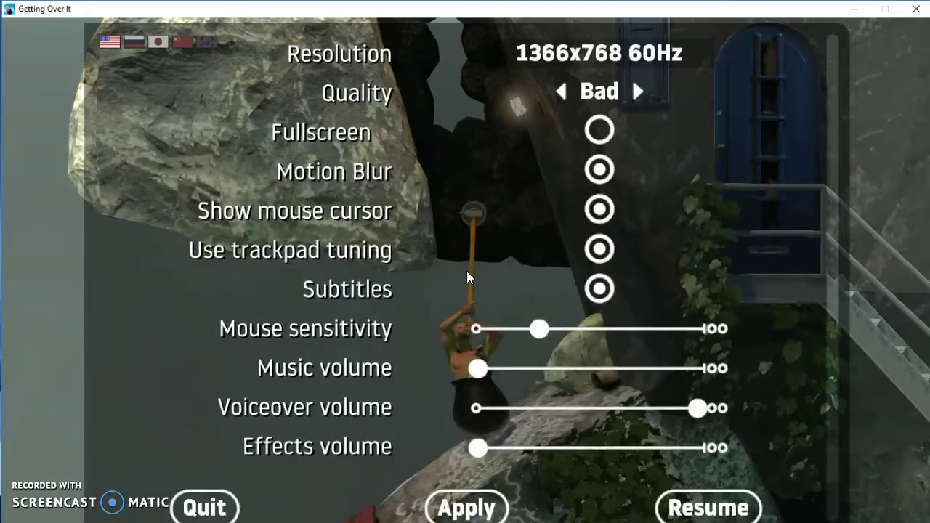